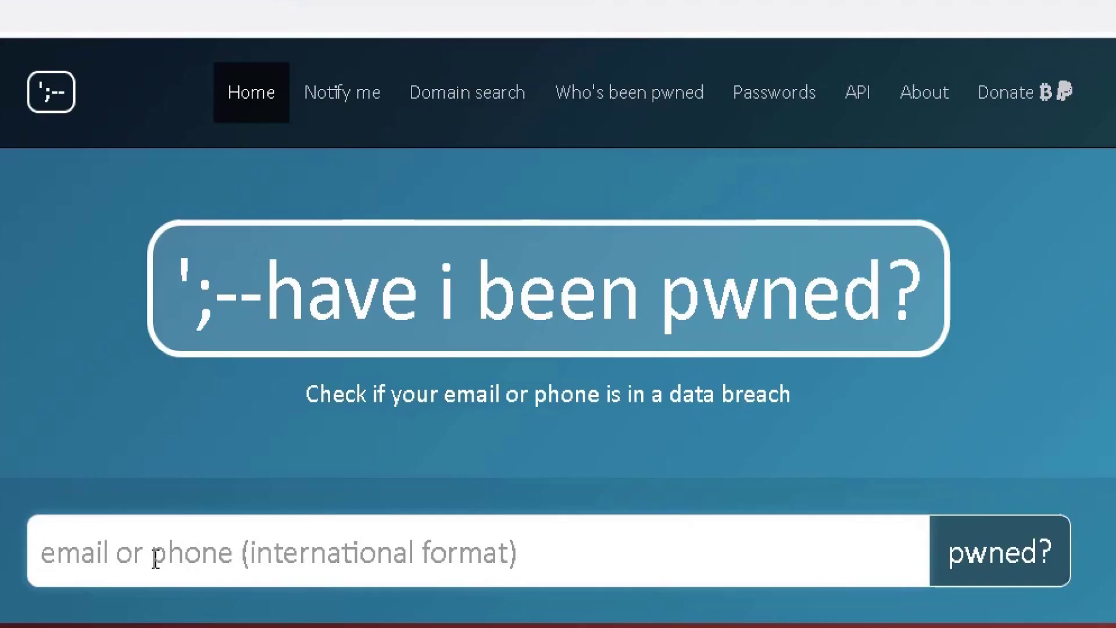
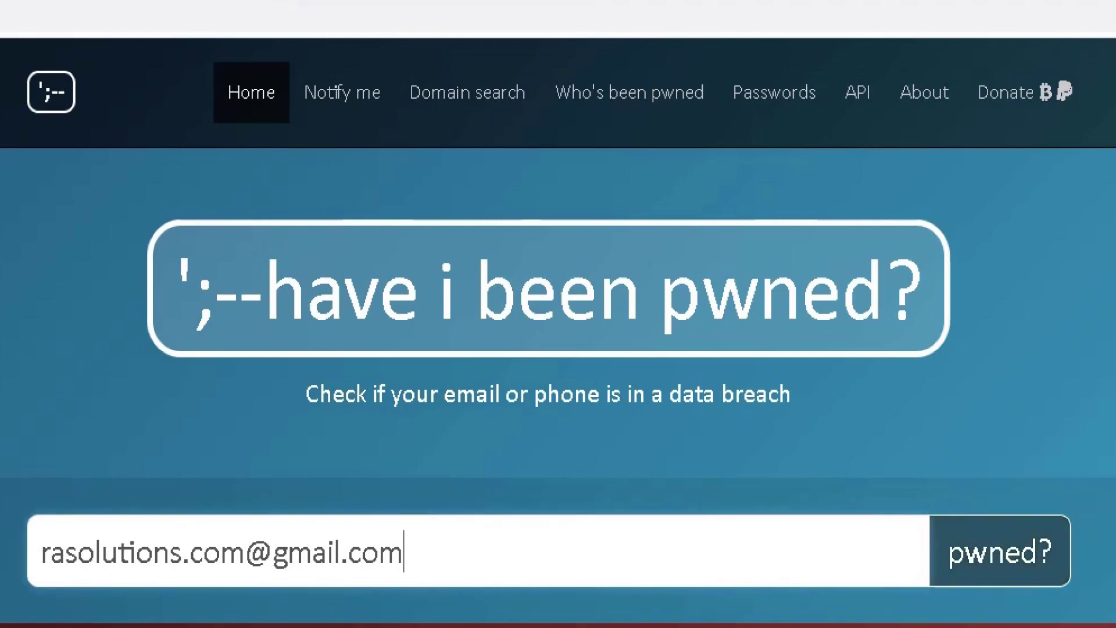
Run a pwned check on the entered email address, which returns 1 data breach and no pastes.
key("Return")
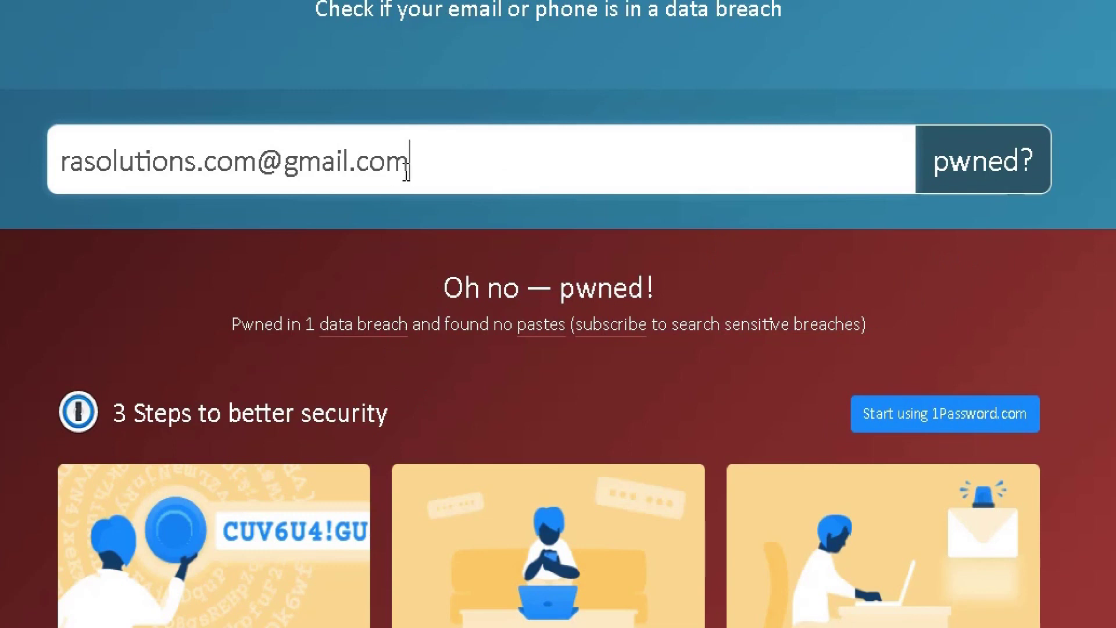
Highlight the entered email and the 3 Steps to better security advice, then scroll to the Canva breach.
left_click_drag(407, 169, 38, 172)
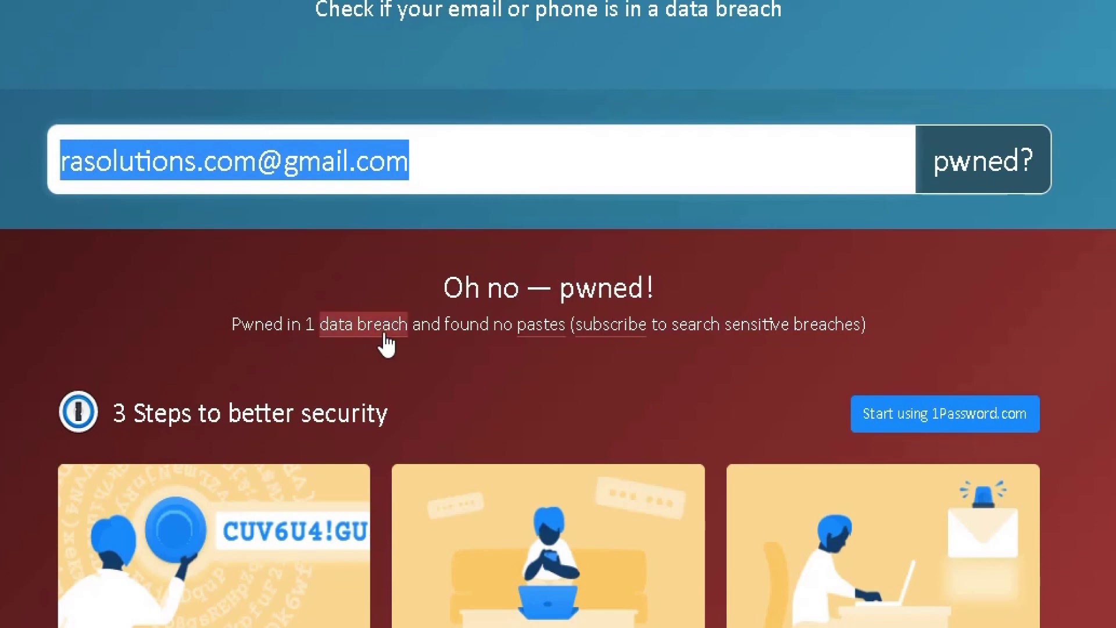
scroll(425, 357, "down", 6)
scroll(407, 346, "up", 4)
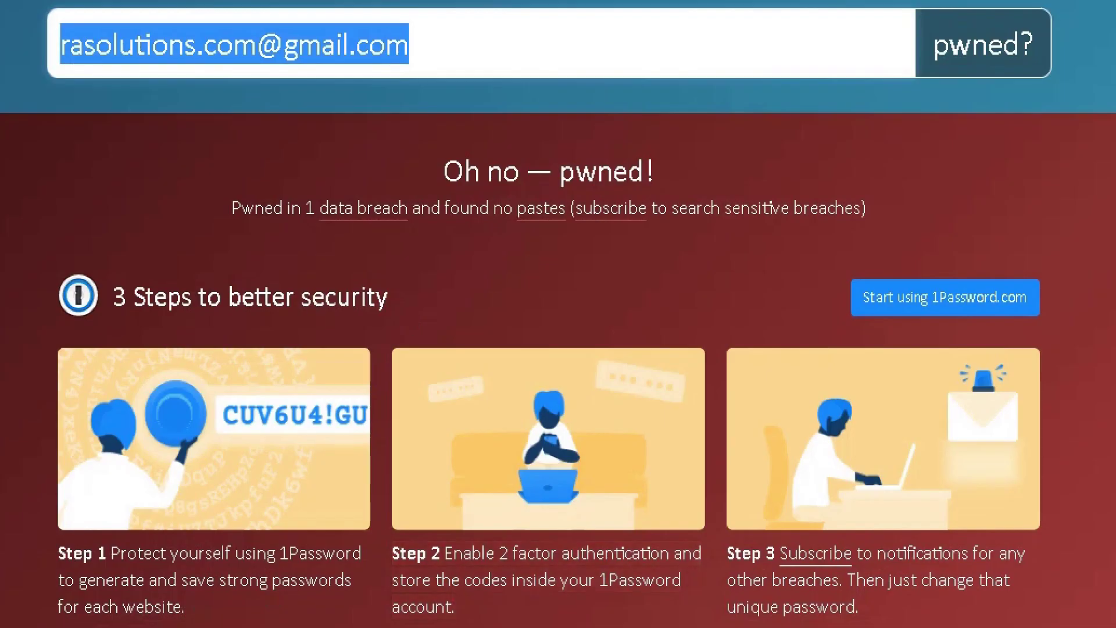
left_click_drag(45, 284, 987, 622)
scroll(982, 607, "down", 2)
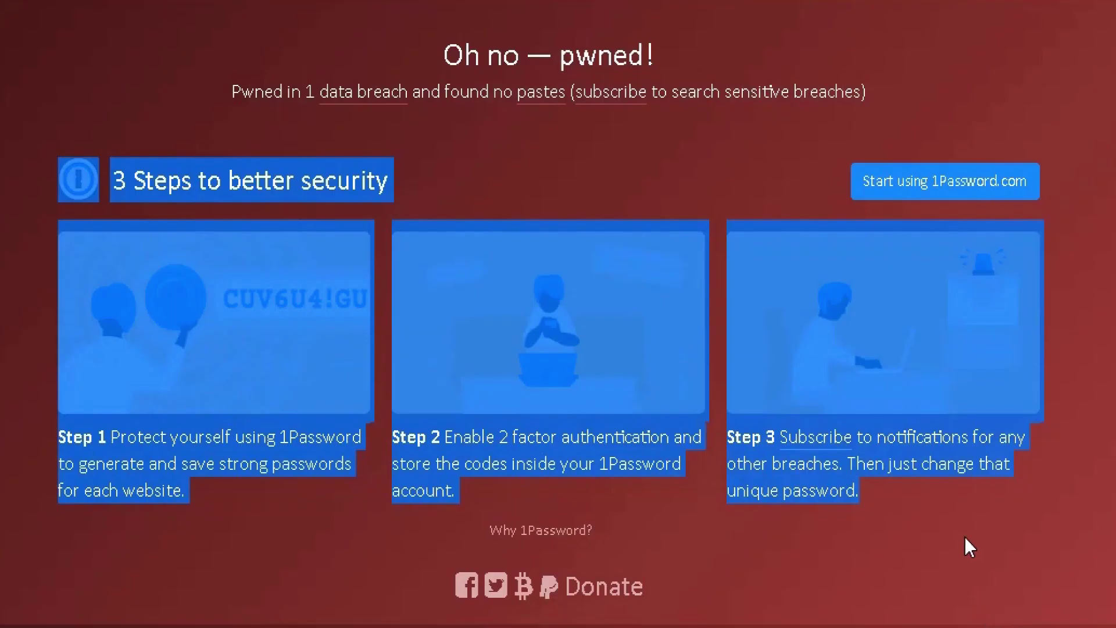
left_click(198, 520)
scroll(199, 521, "down", 6)
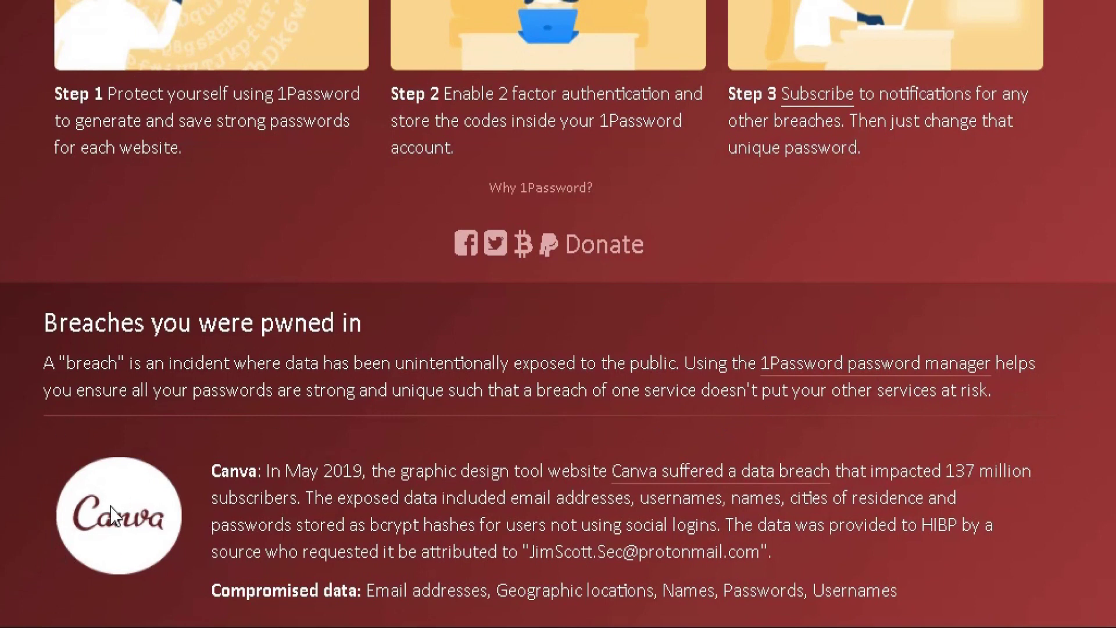
Scroll to the statistics footer and highlight 'In May 2019' in the Canva breach description.
scroll(151, 553, "down", 2)
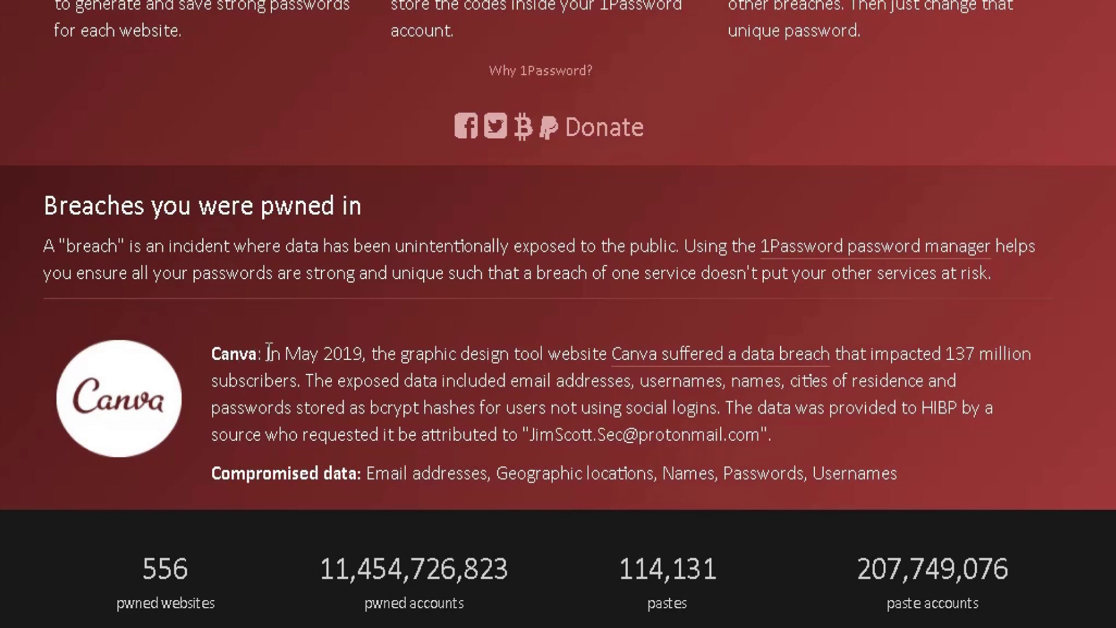
left_click_drag(267, 353, 360, 343)
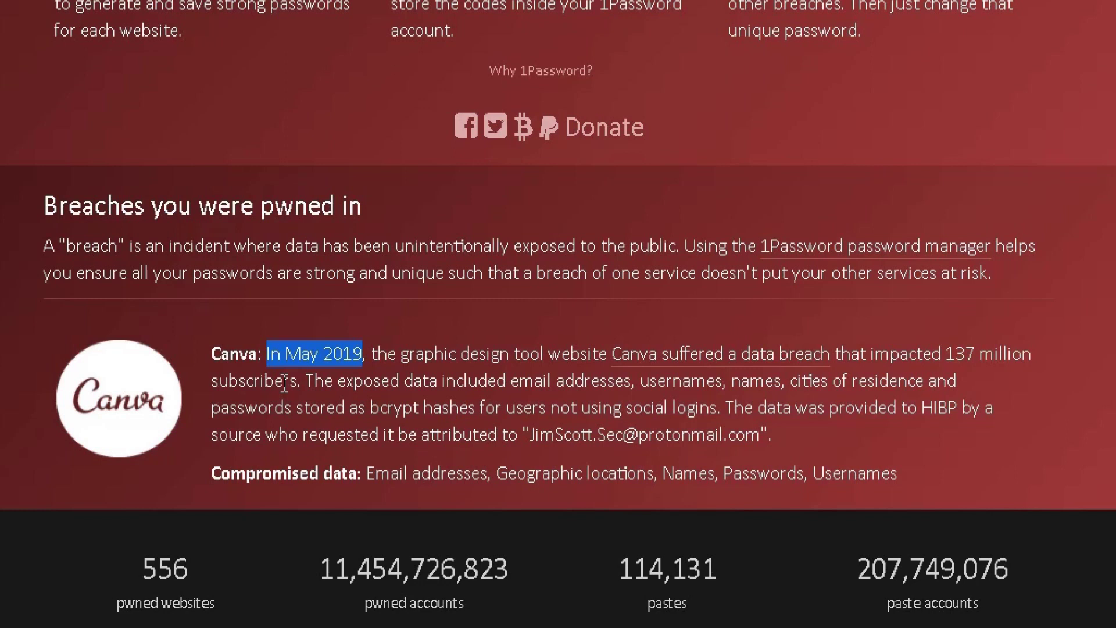
Highlight the exposed email addresses, the Canva breach description, and the Compromised data types.
left_click(313, 384)
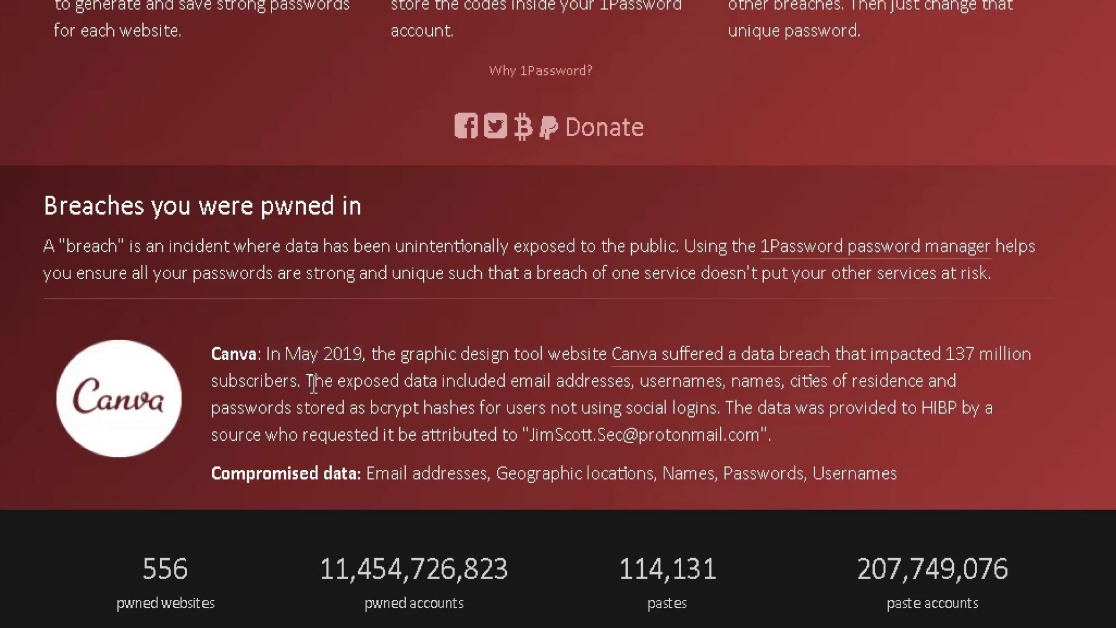
left_click_drag(313, 384, 633, 385)
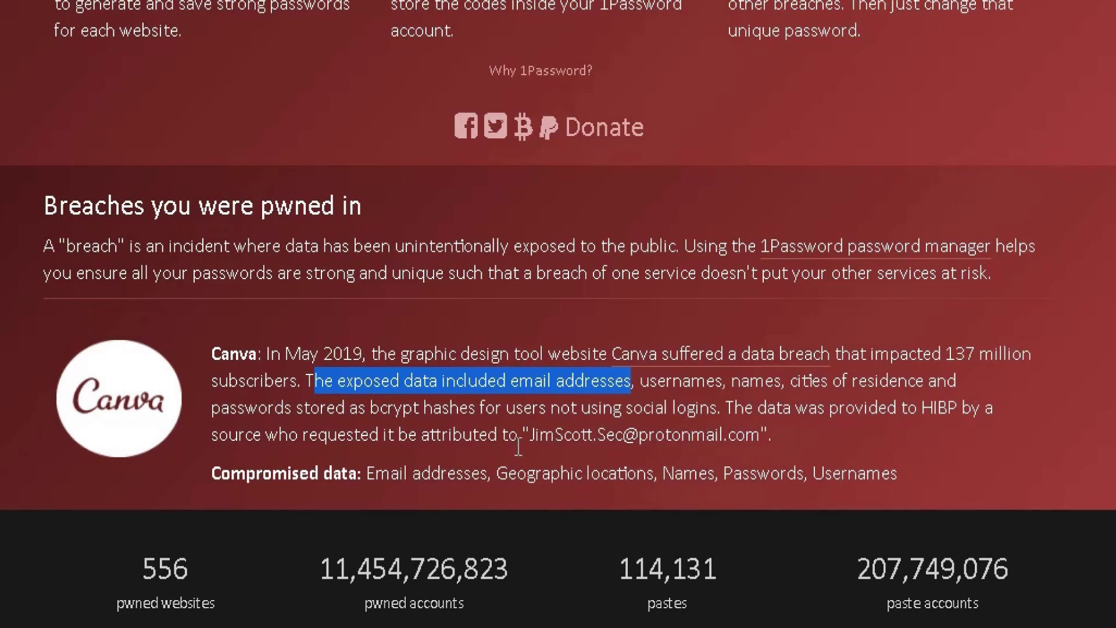
left_click_drag(518, 447, 265, 342)
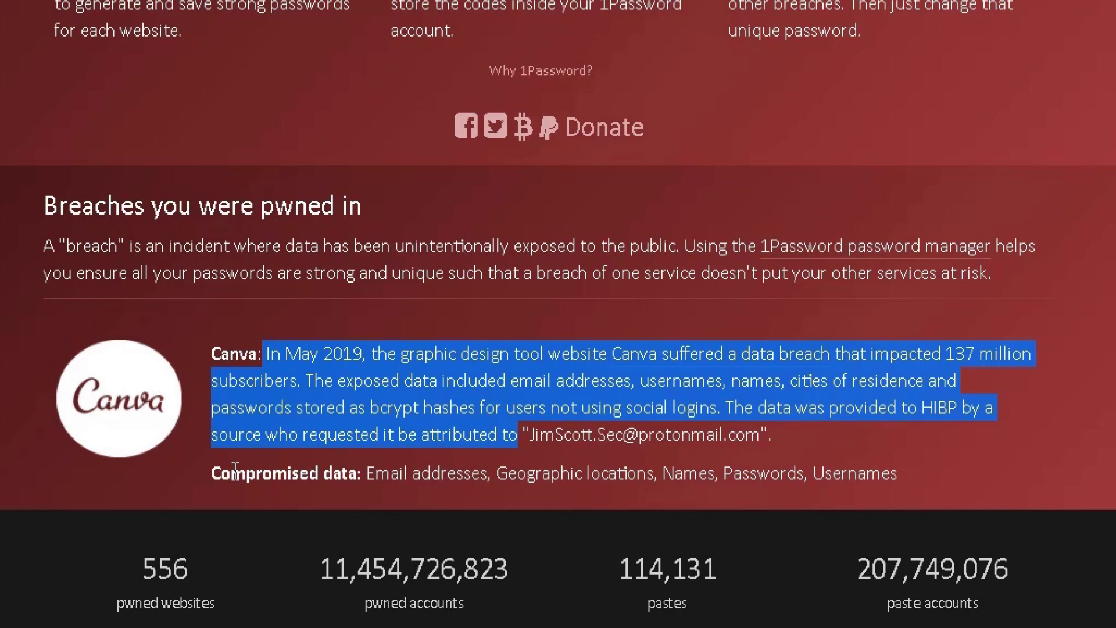
left_click_drag(235, 472, 646, 481)
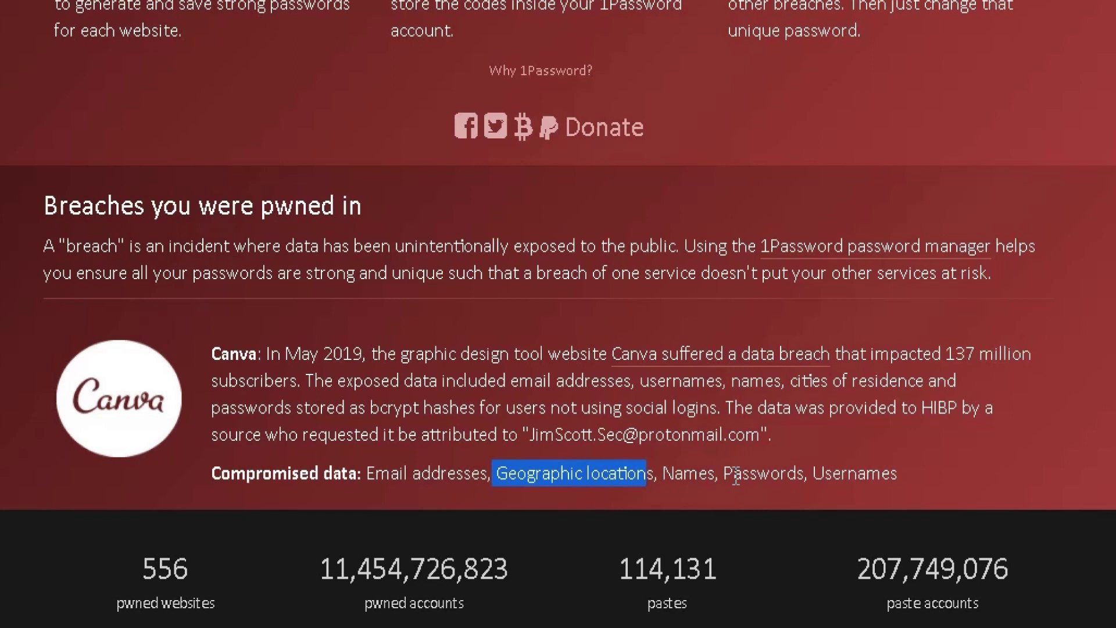
left_click_drag(895, 481, 266, 489)
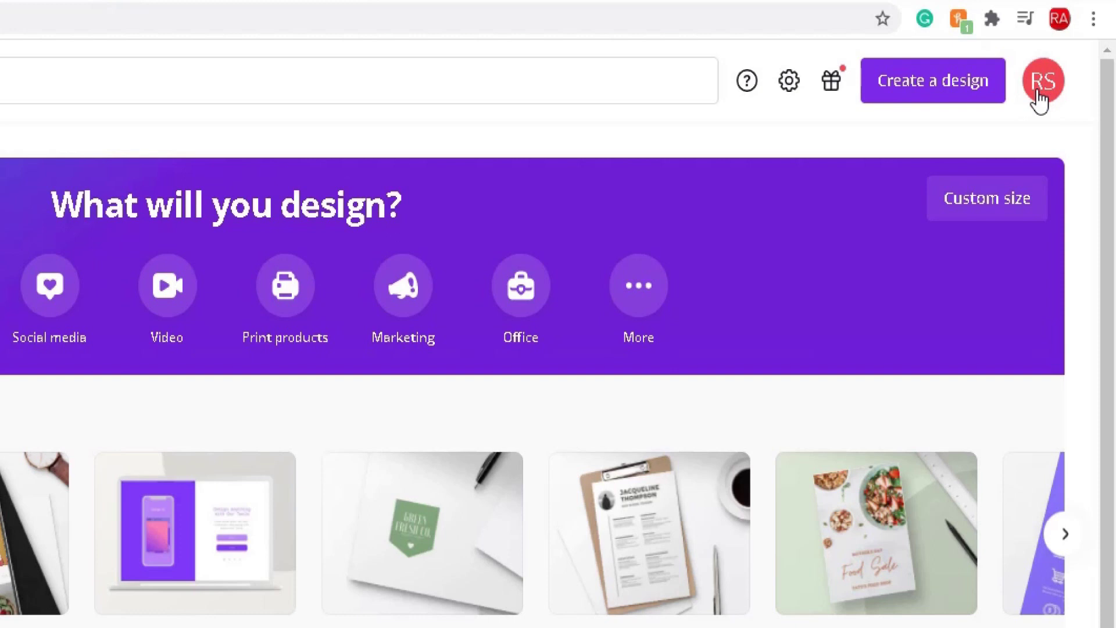
Open Account settings from the Canva profile avatar menu.
left_click(1040, 101)
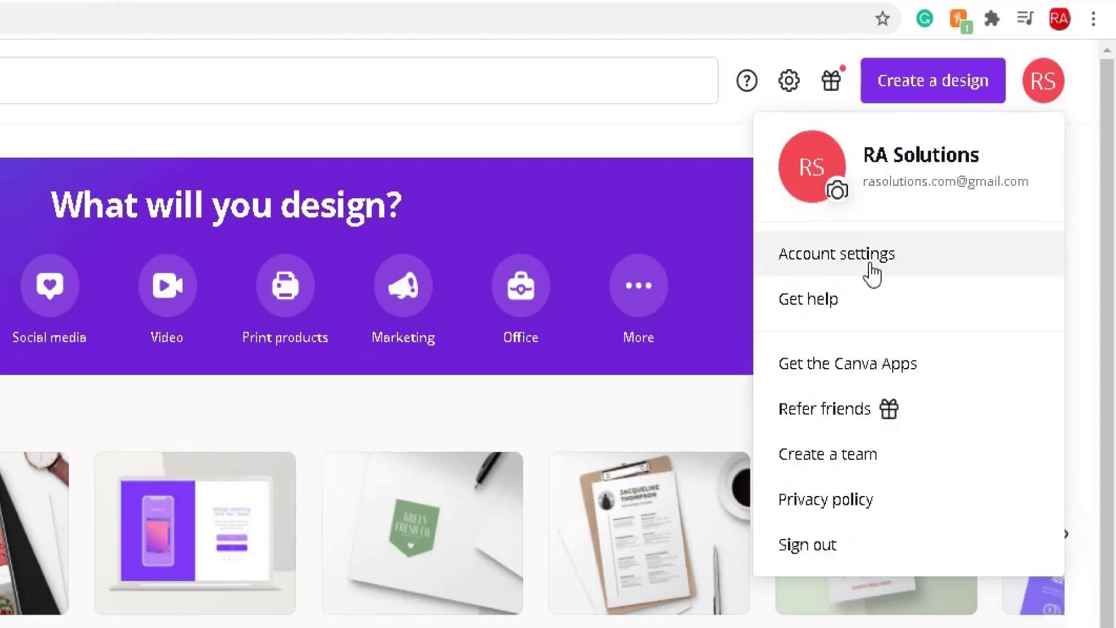
left_click(872, 265)
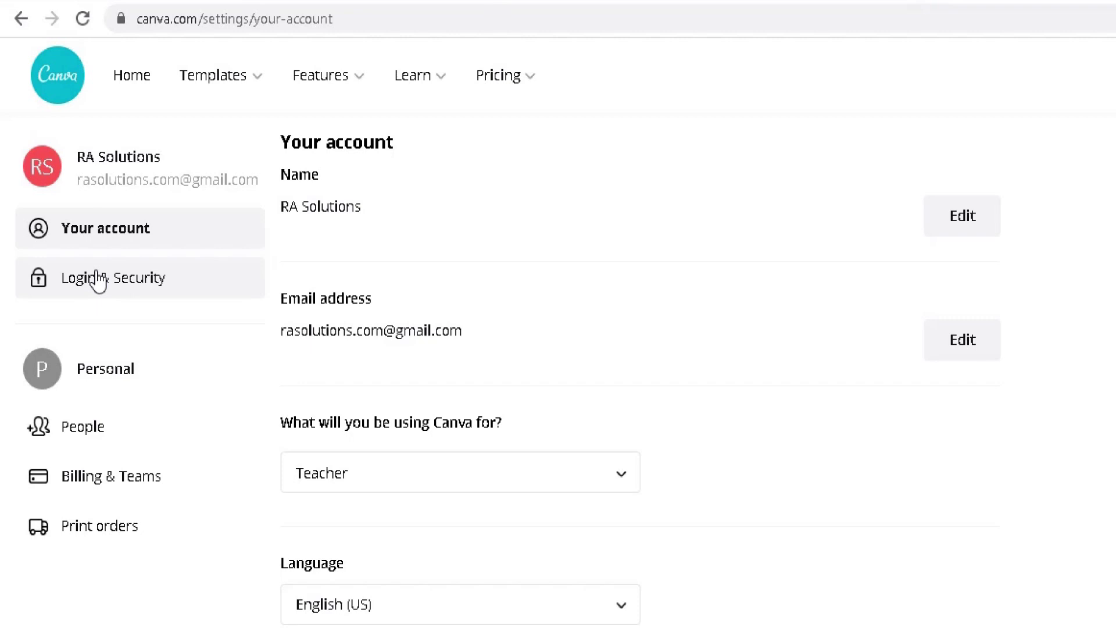
left_click(97, 280)
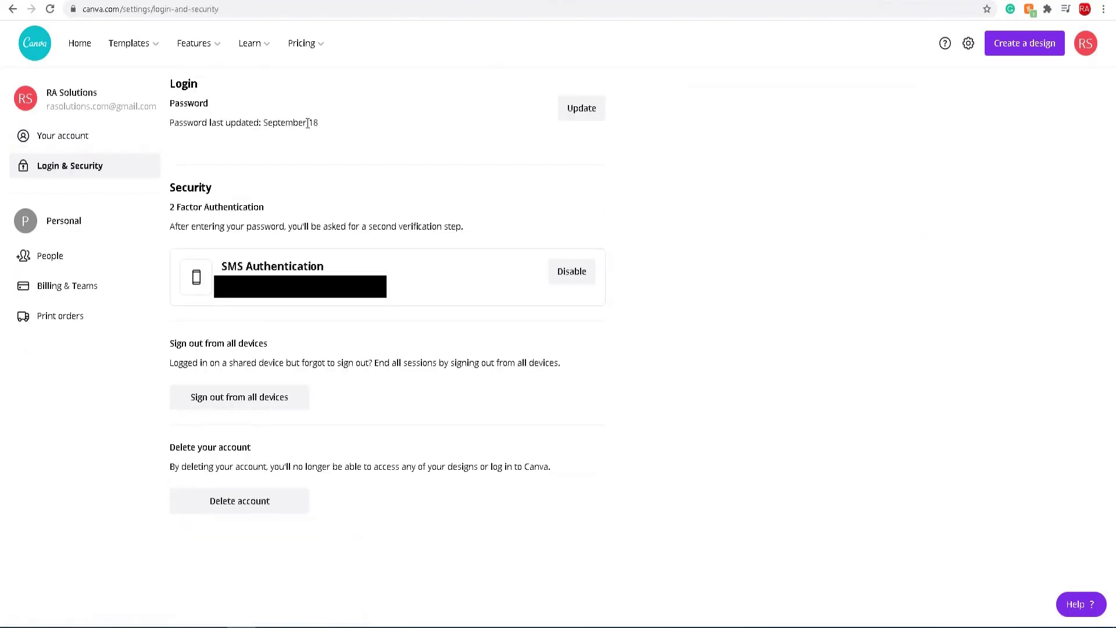
left_click_drag(314, 123, 241, 123)
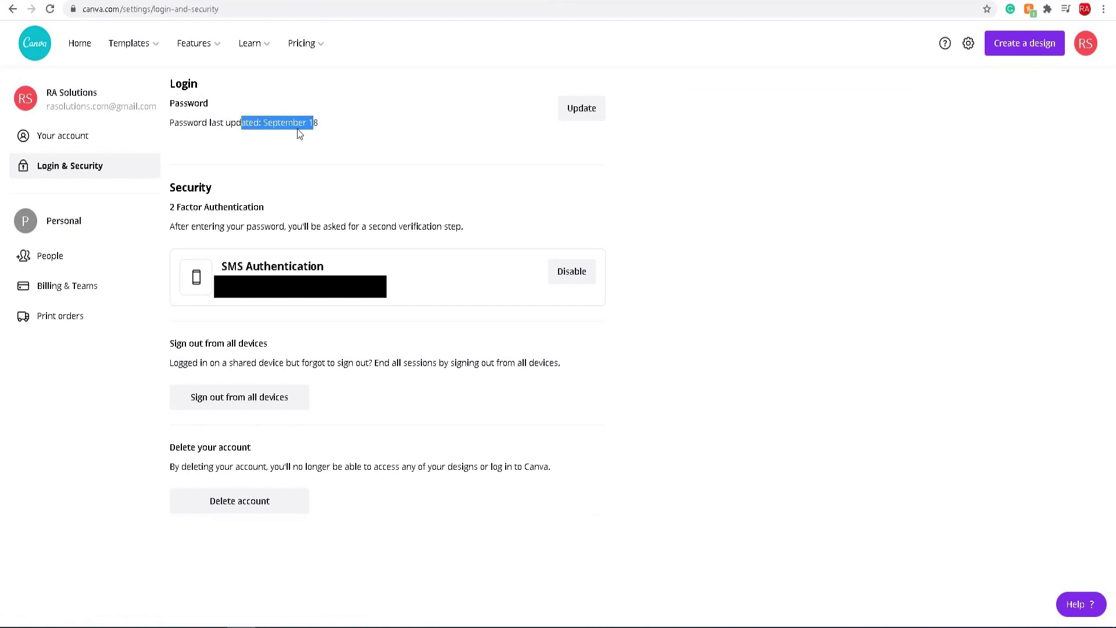
left_click_drag(318, 123, 264, 120)
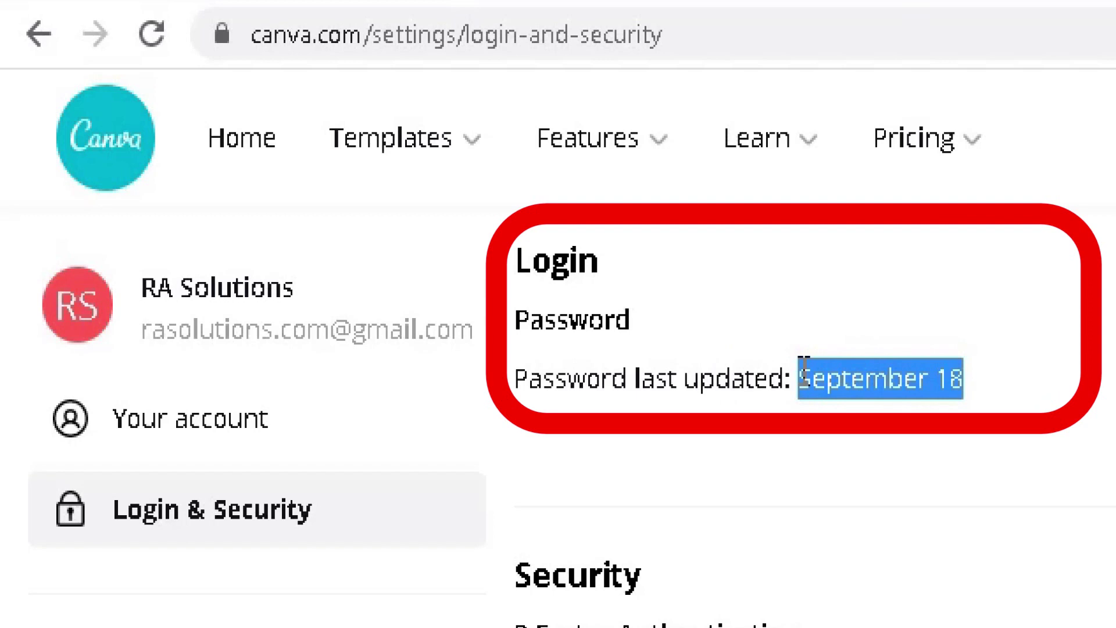
left_click(747, 377)
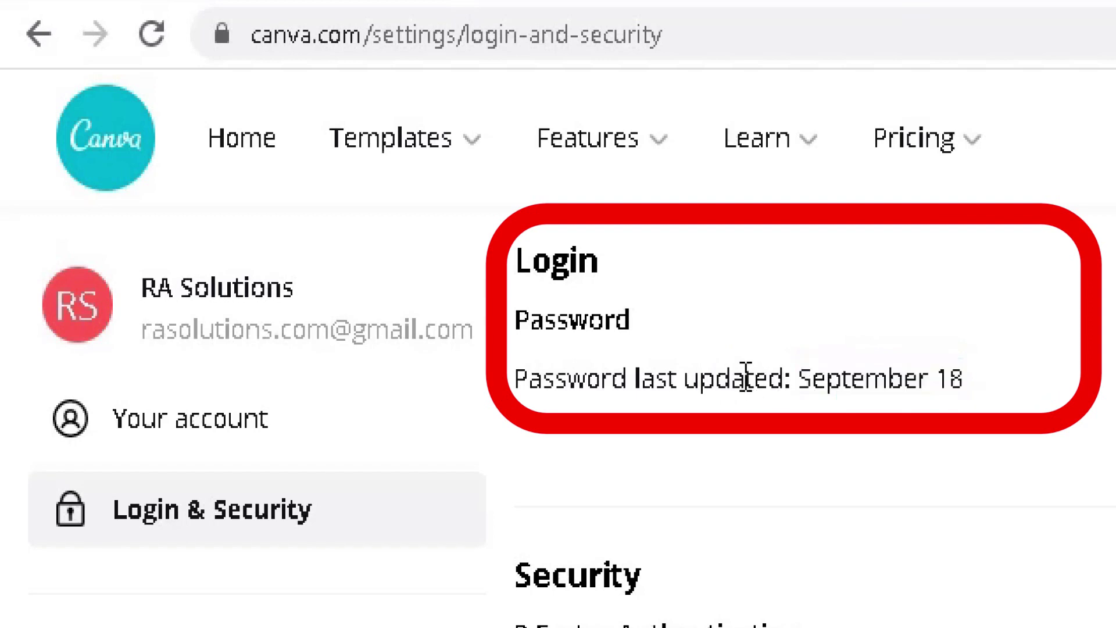
left_click_drag(555, 378, 962, 401)
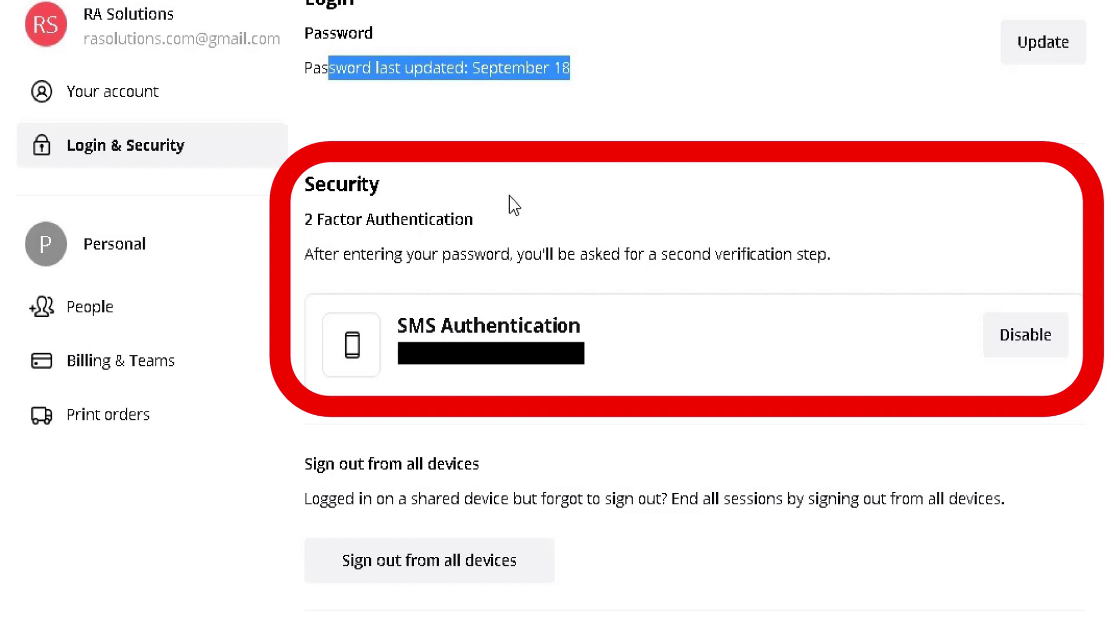
left_click_drag(368, 183, 896, 252)
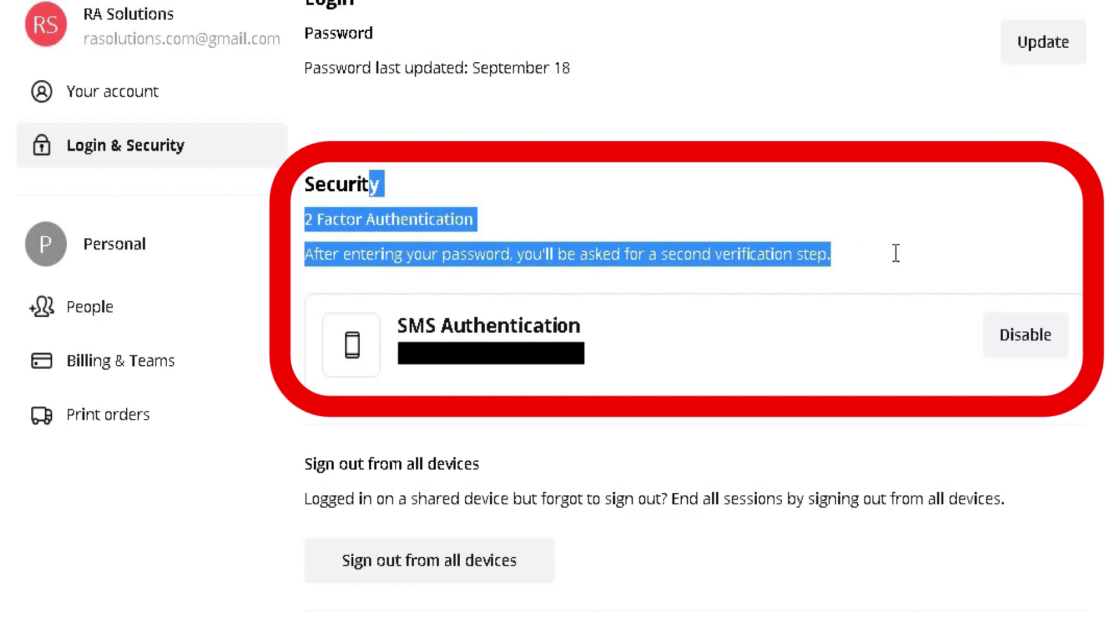
left_click(822, 254)
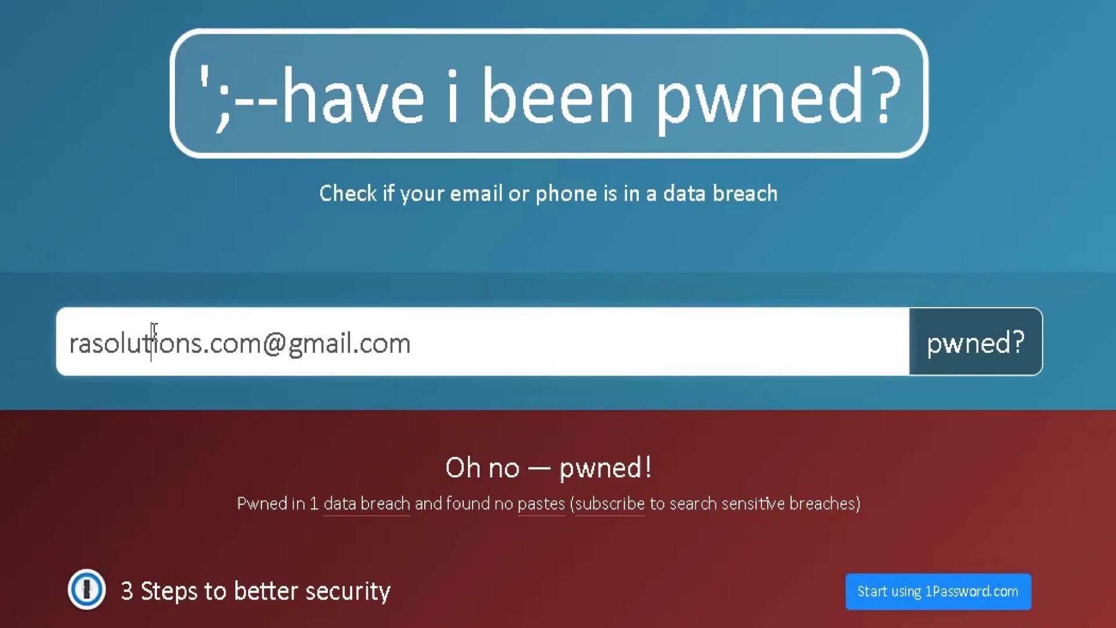
Delete the checked email from the search box, glance at the Canva breach, and return to the top.
triple_click(336, 279)
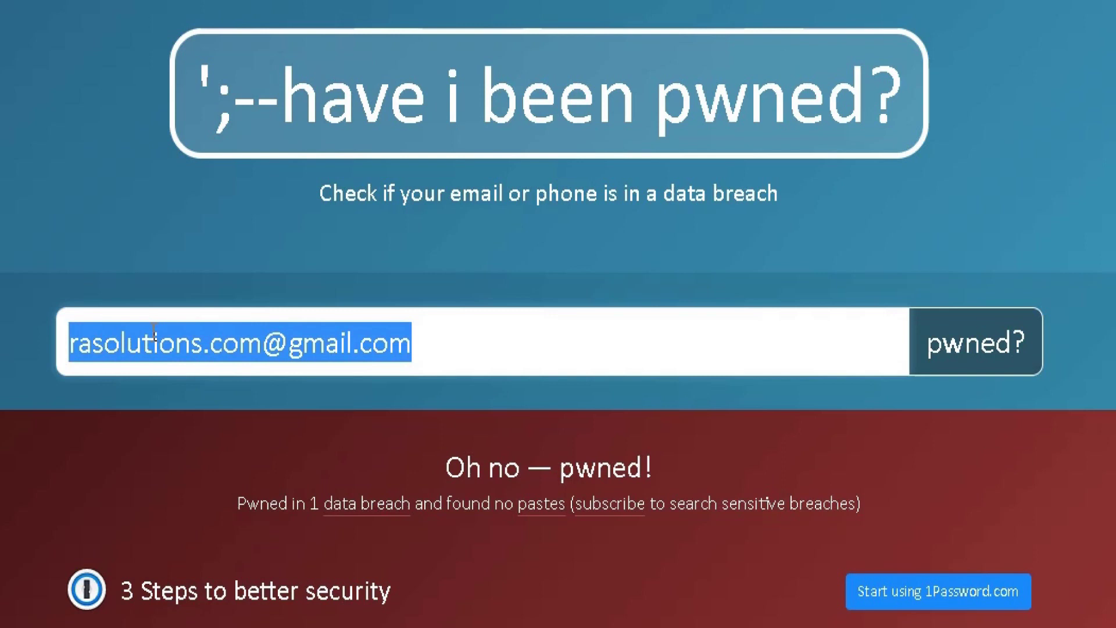
key("BackSpace")
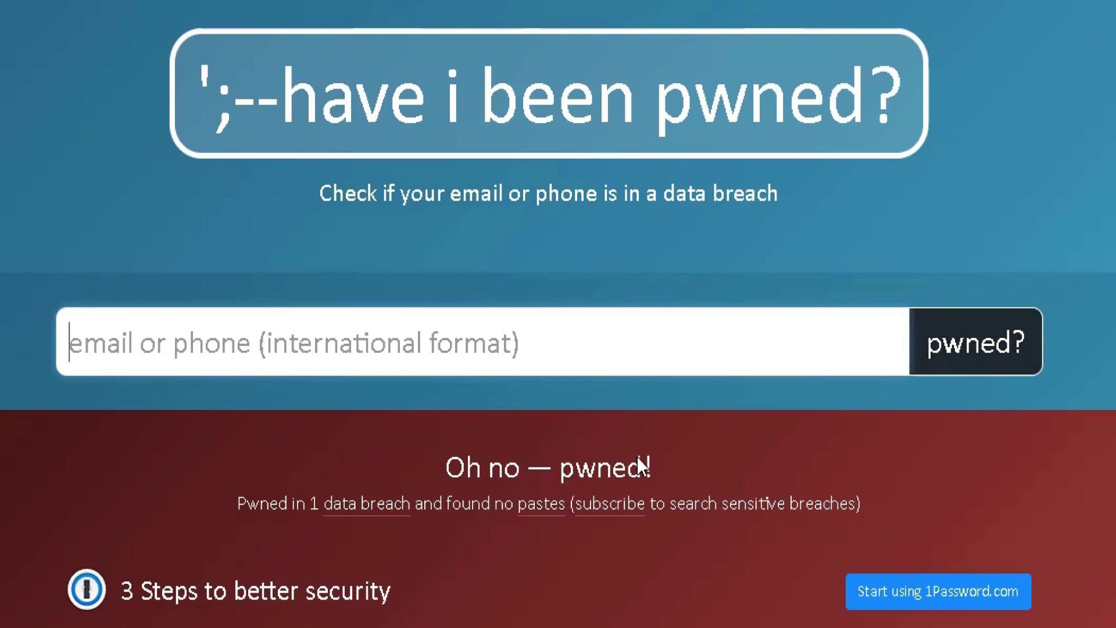
scroll(216, 447, "down", 10)
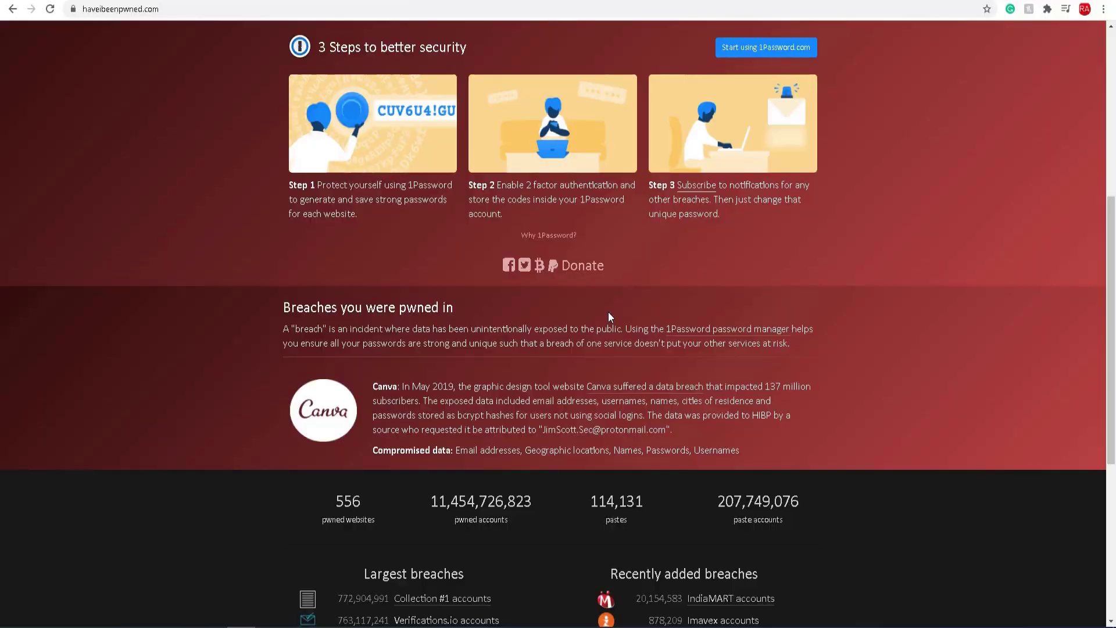
scroll(647, 291, "up", 5)
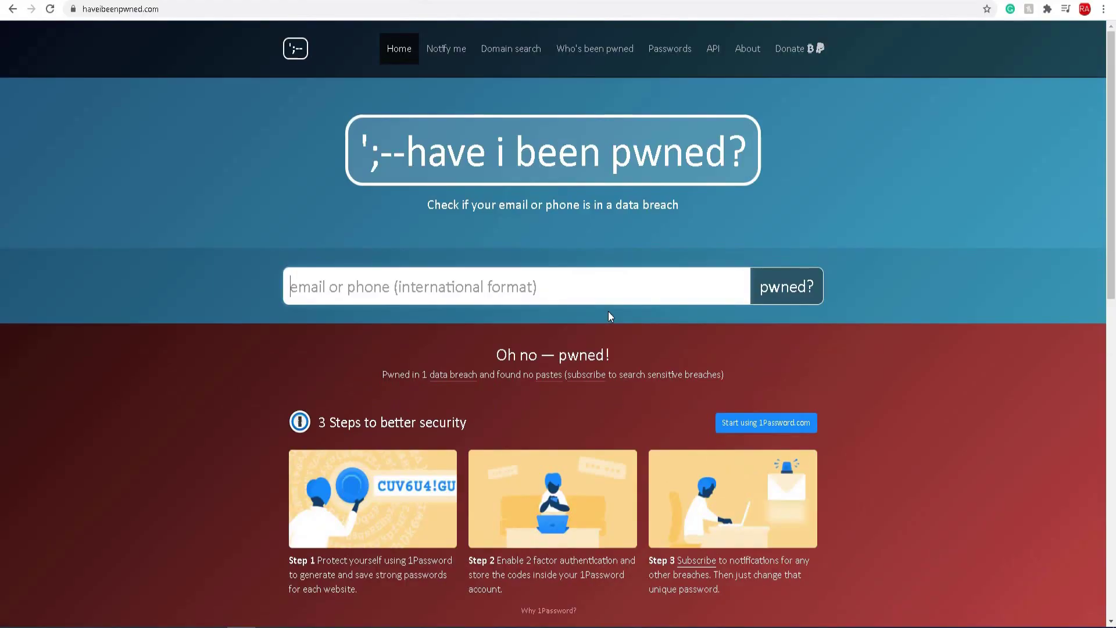
scroll(422, 45, "up", 2)
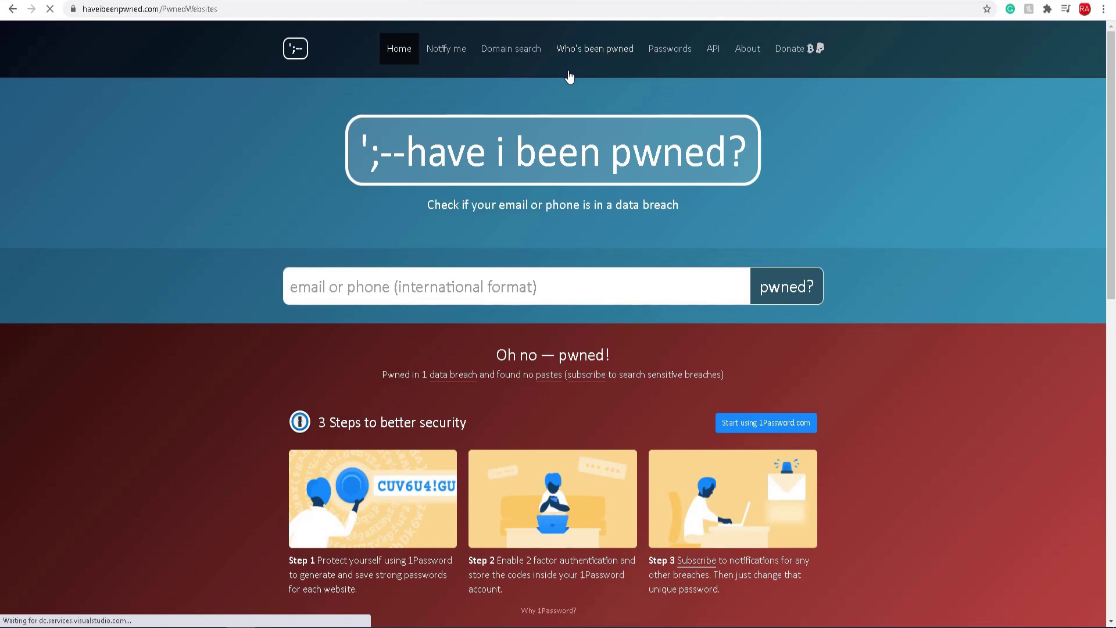
Open the pwned websites list and highlight Adobe's entry with its 153 million accounts.
left_click(646, 112)
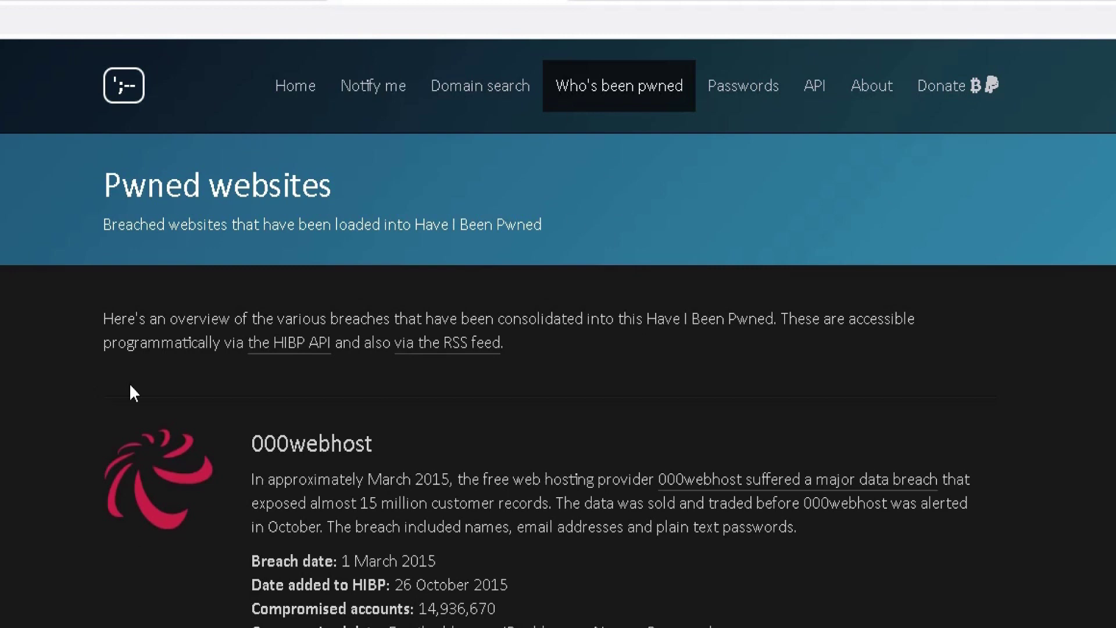
scroll(69, 394, "down", 20)
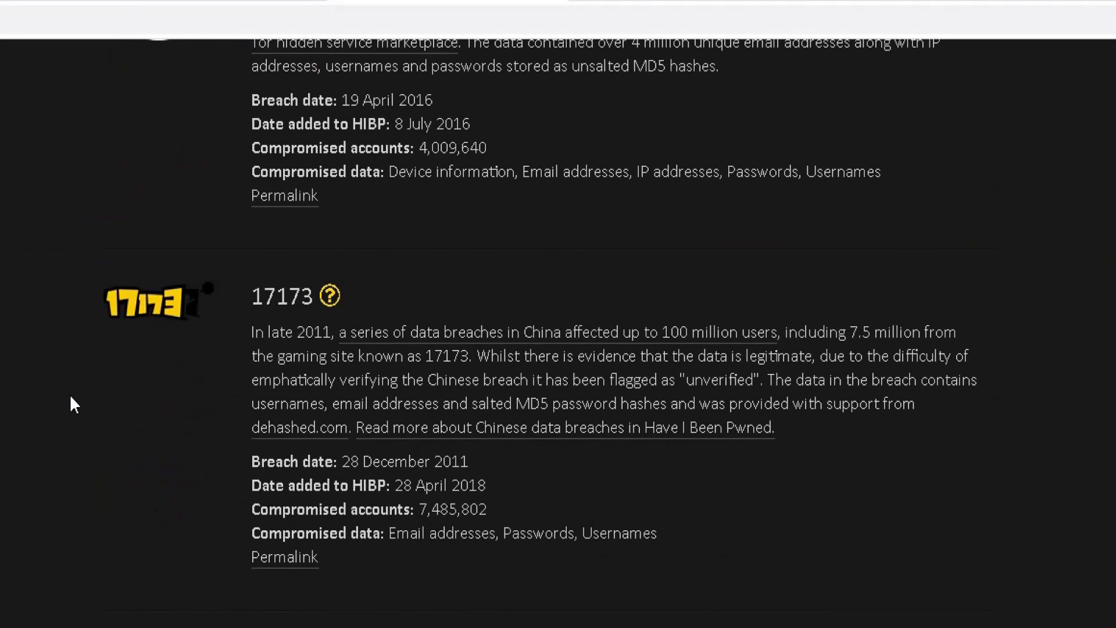
scroll(70, 395, "down", 20)
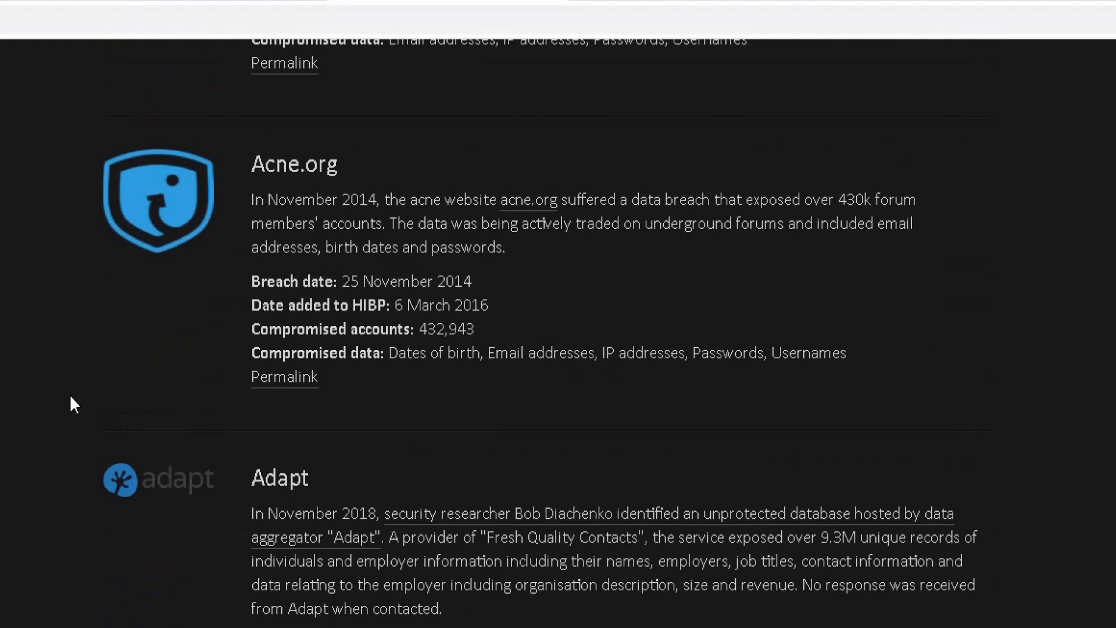
scroll(70, 394, "down", 9)
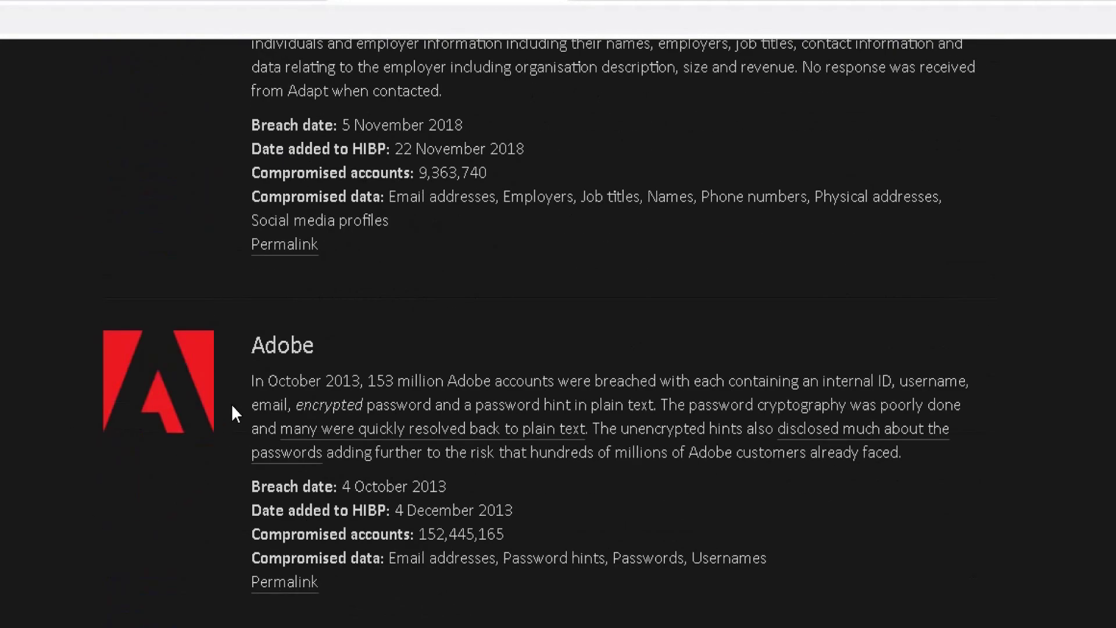
left_click_drag(252, 349, 553, 586)
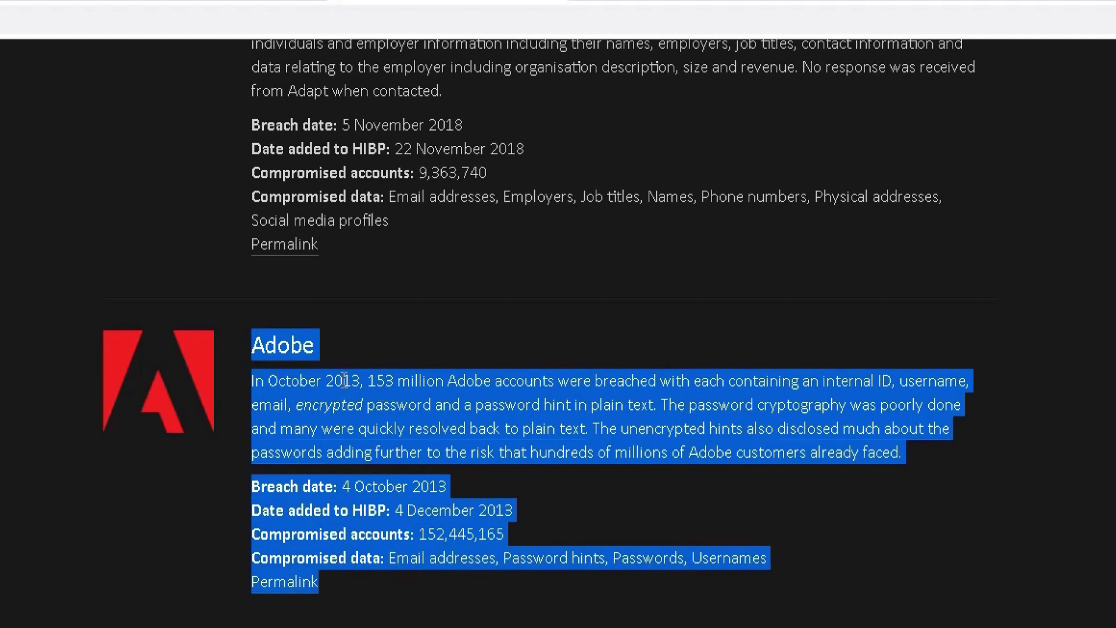
left_click_drag(329, 377, 657, 405)
double_click(375, 381)
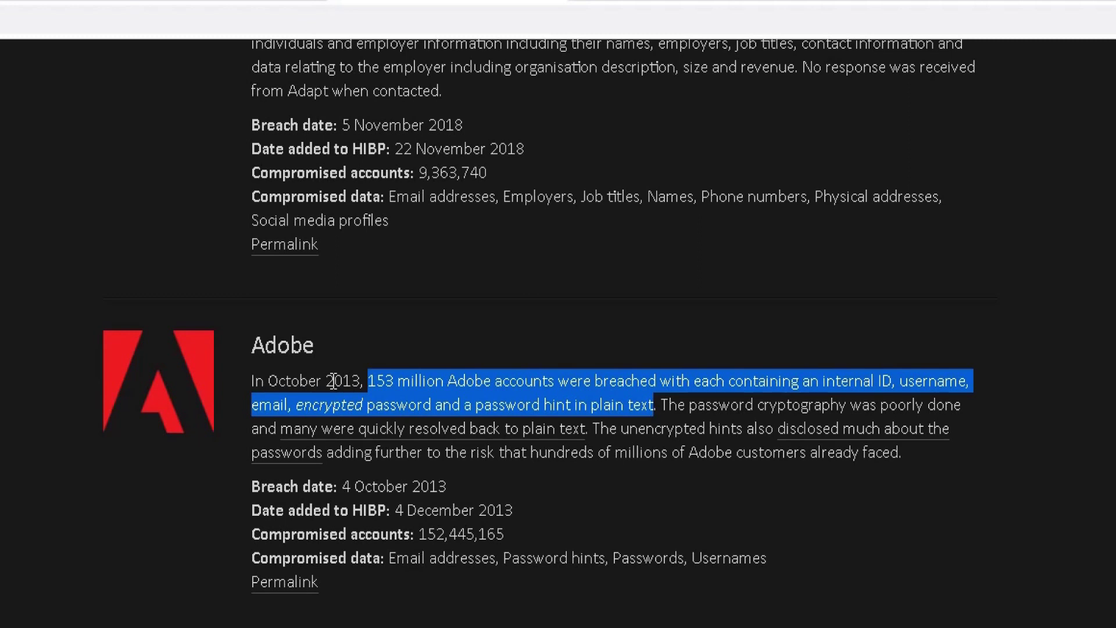
Scroll further down the breach list past Battlefield Heroes' 530,270 accounts from June 2011.
scroll(242, 391, "down", 20)
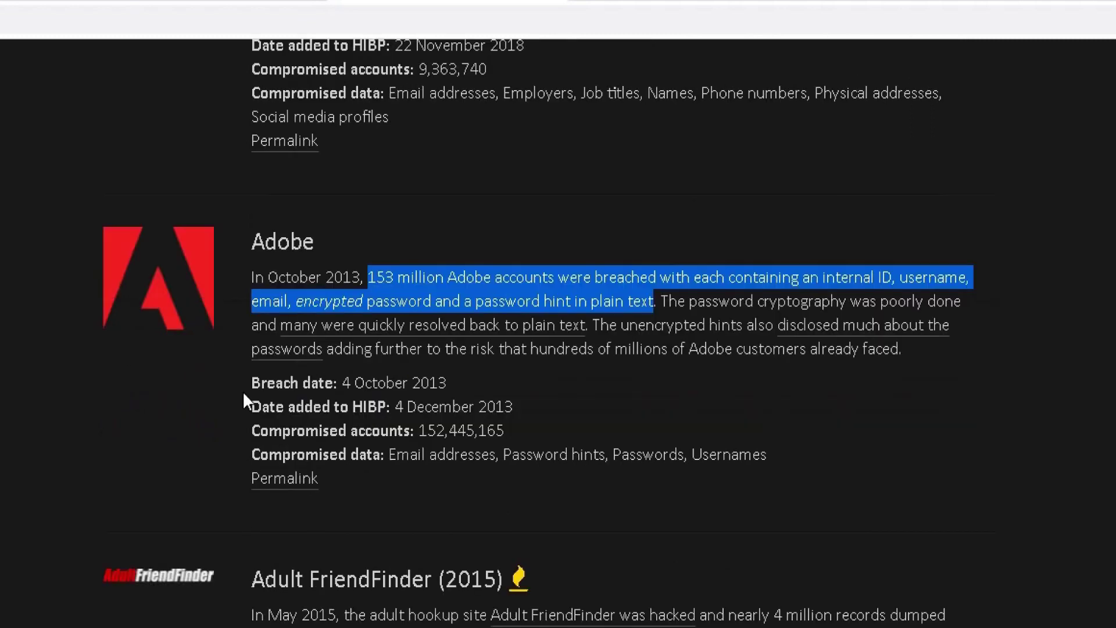
scroll(243, 389, "down", 20)
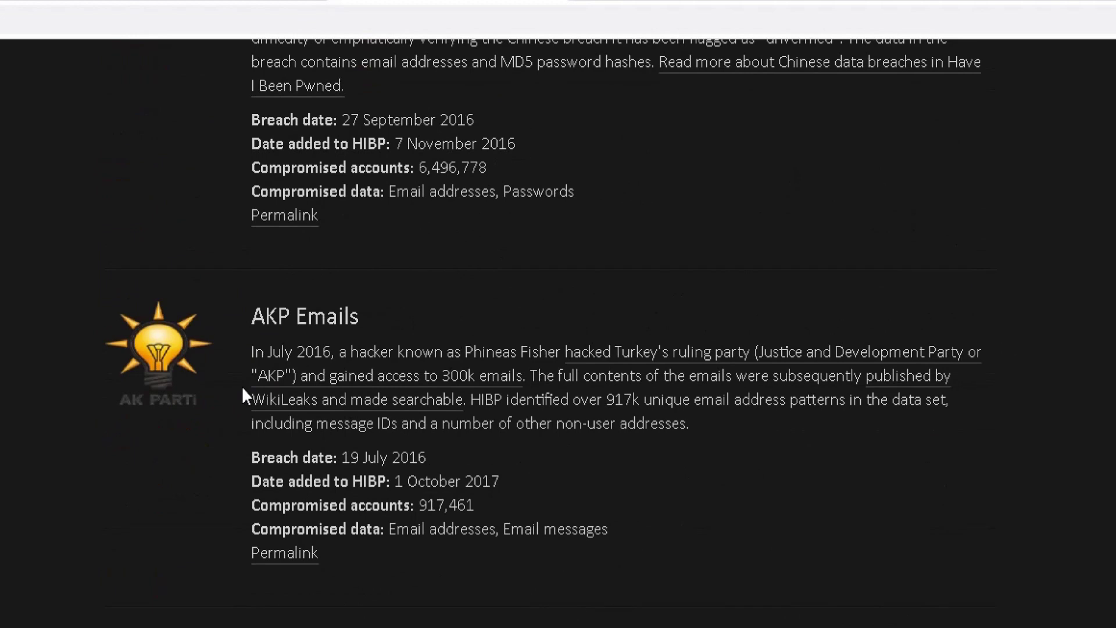
scroll(241, 395, "down", 20)
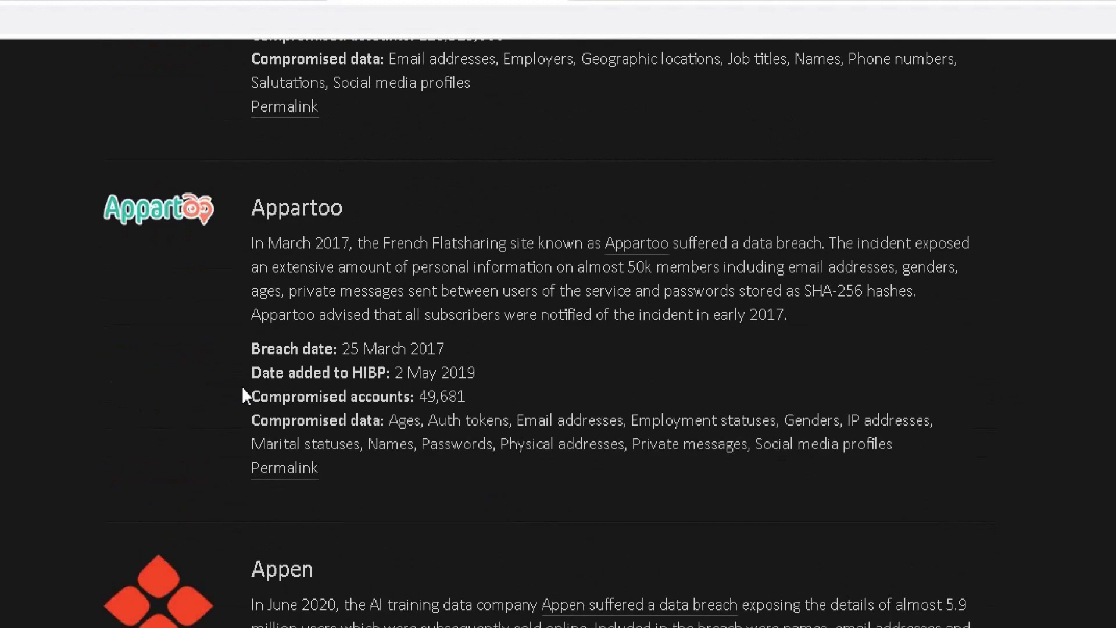
scroll(244, 395, "down", 20)
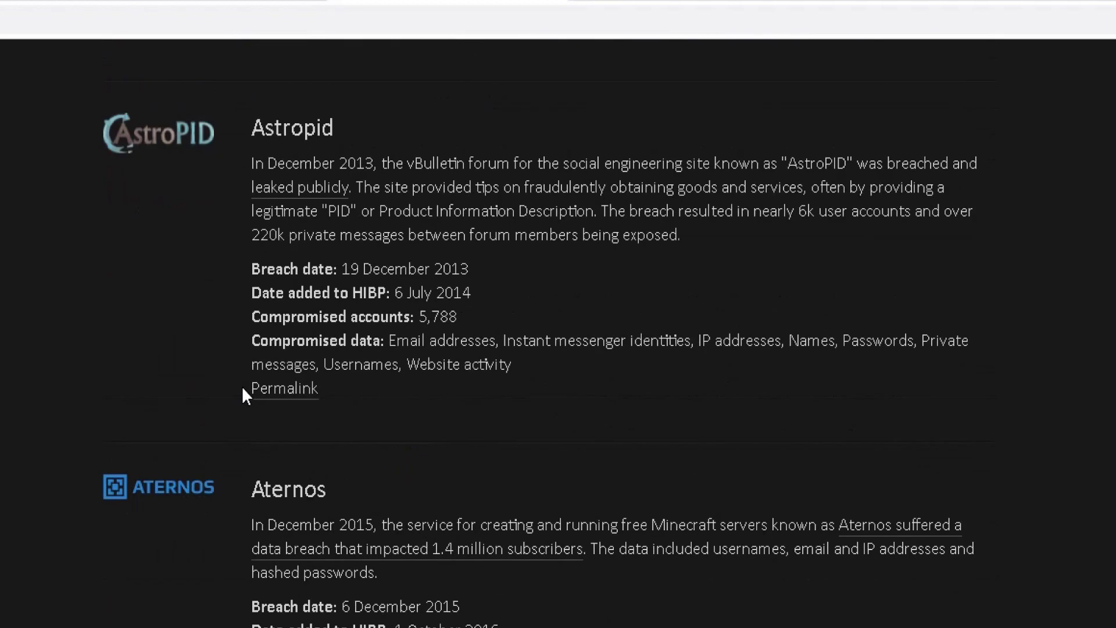
scroll(243, 395, "down", 20)
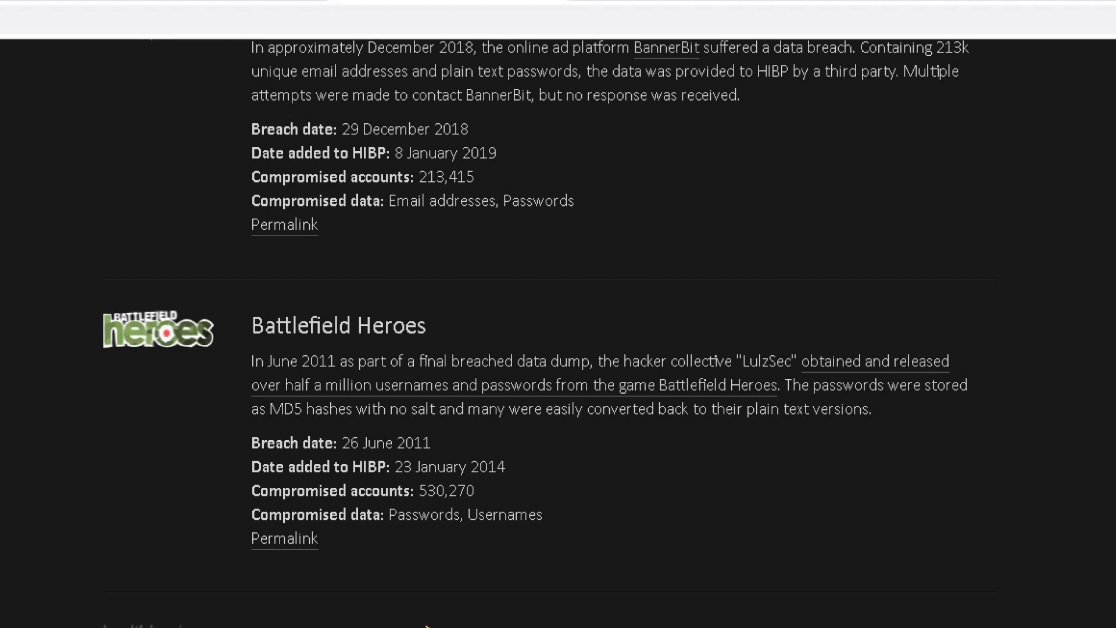
Jump to the top of the breach list and return to the Have I Been Pwned home page.
key("Home")
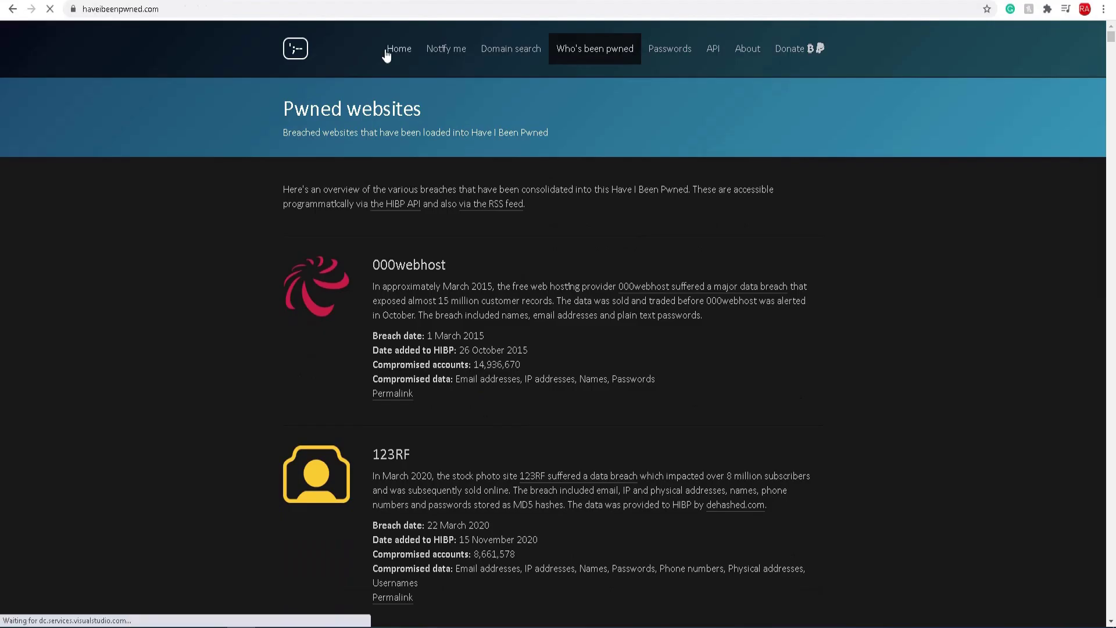
left_click(279, 88)
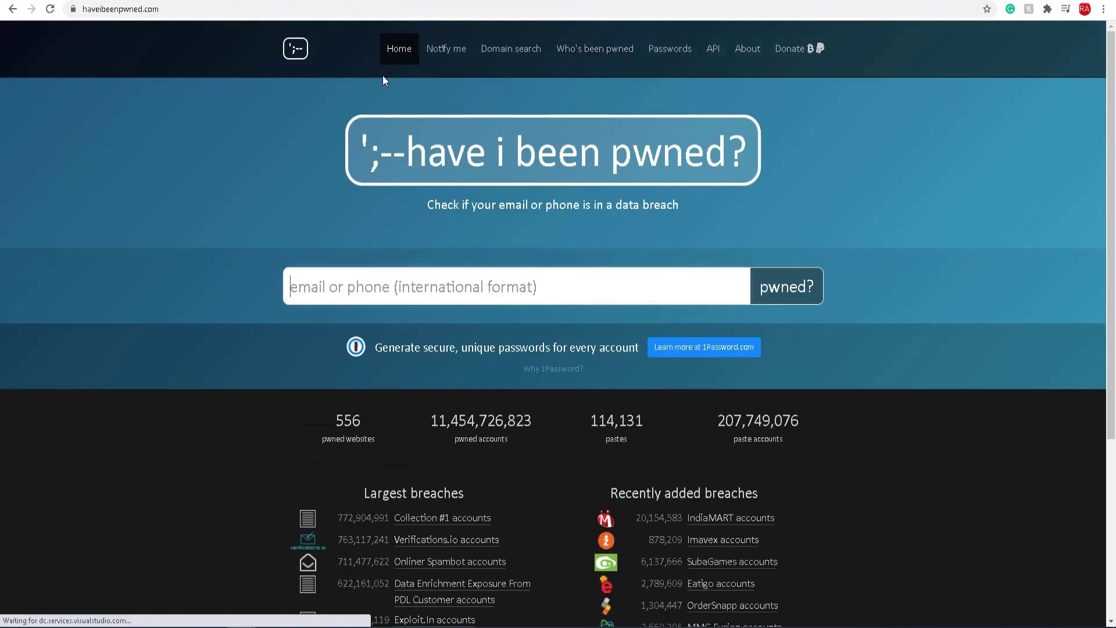